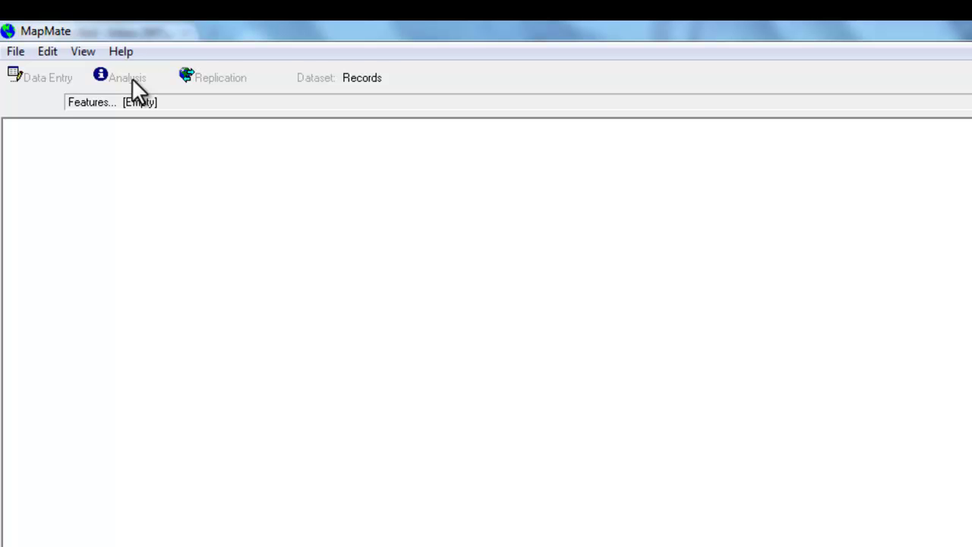
Start a new data entry record and set its Taxon to Acer campestre by looking up field maple.
{"action": "left_click", "coordinate": [51, 81]}
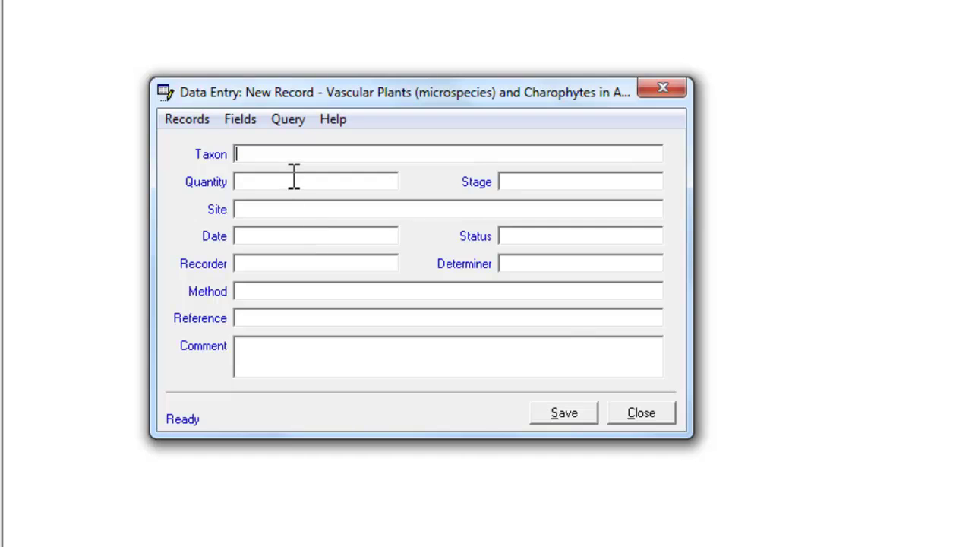
{"action": "type", "text": "field"}
{"action": "type", "text": "maple"}
{"action": "key", "text": "Return"}
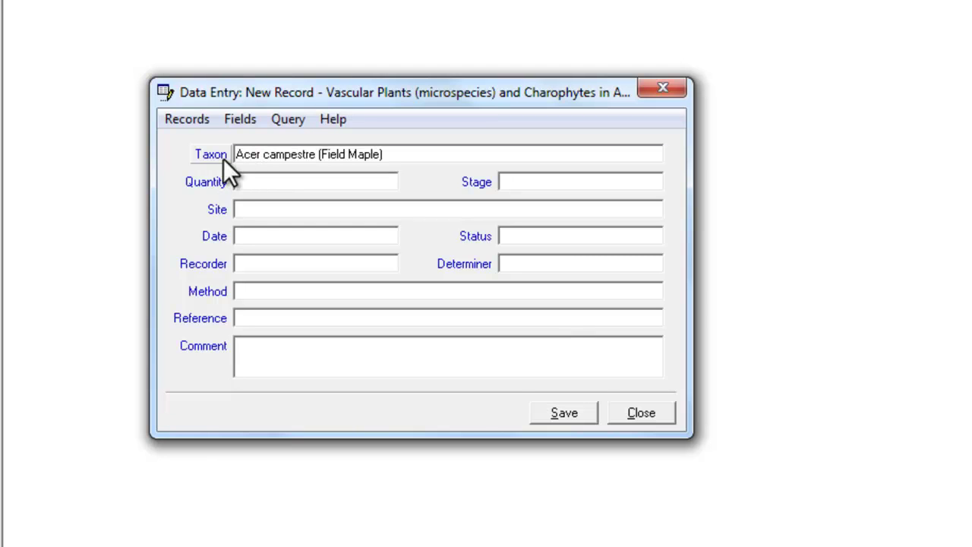
List all related records and all related sites for the Field Maple taxon.
{"action": "left_click", "coordinate": [214, 157]}
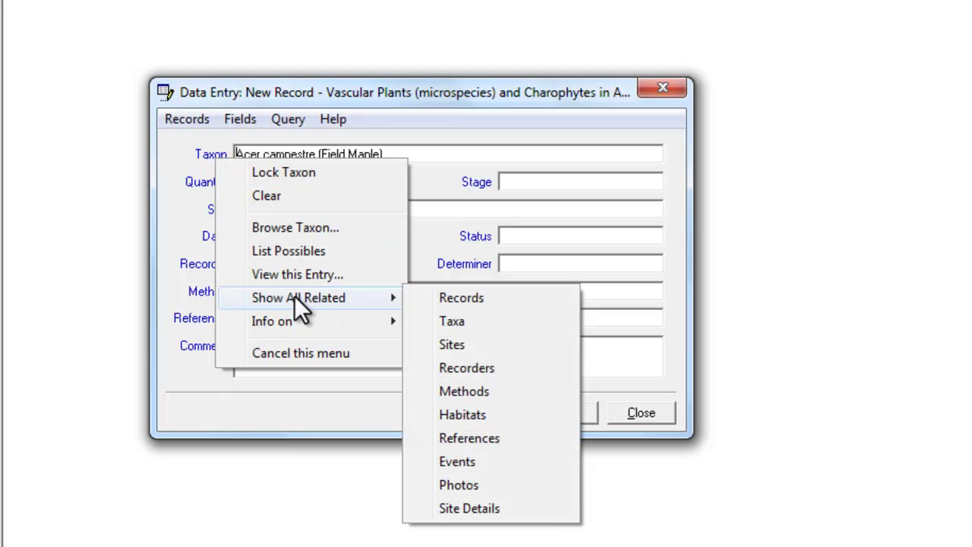
{"action": "mouse_move", "coordinate": [305, 300]}
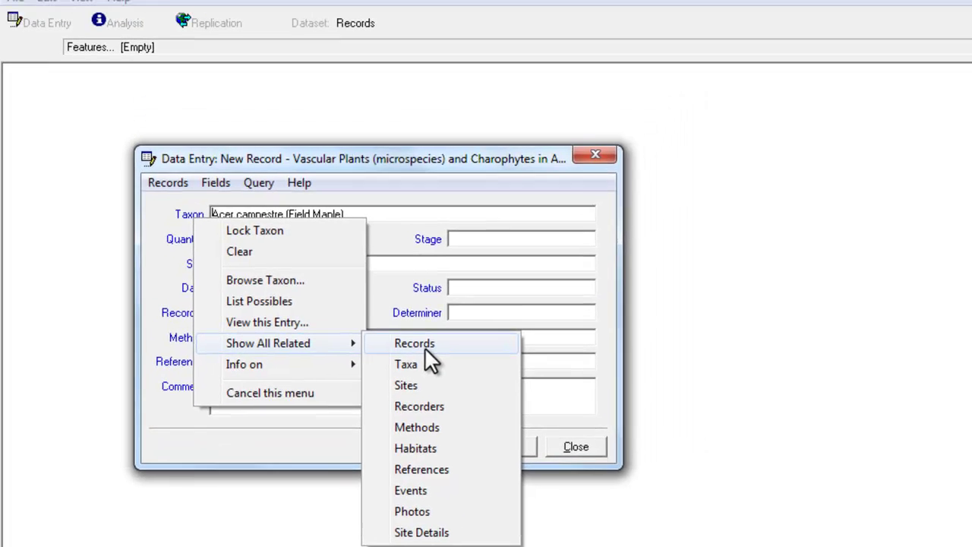
{"action": "left_click", "coordinate": [464, 303]}
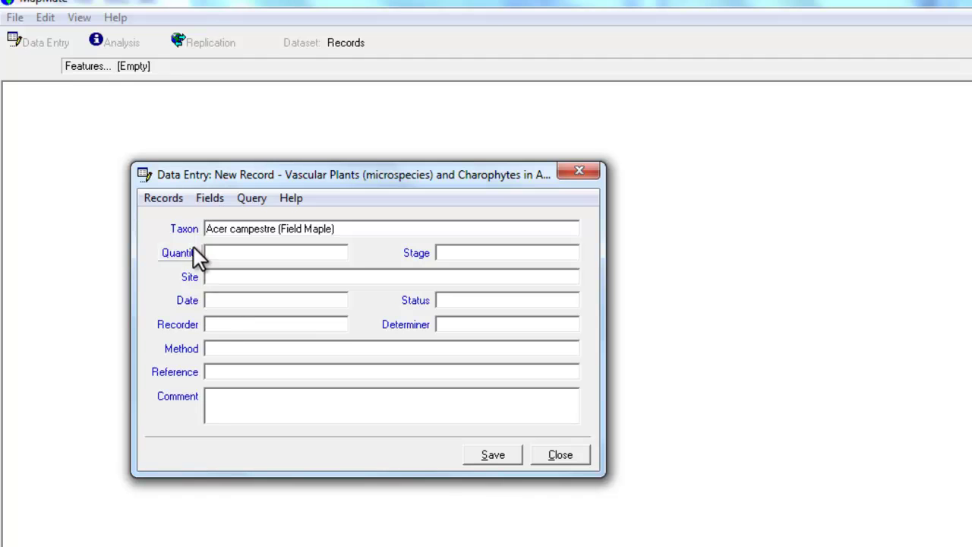
{"action": "right_click", "coordinate": [185, 231]}
{"action": "mouse_move", "coordinate": [276, 355]}
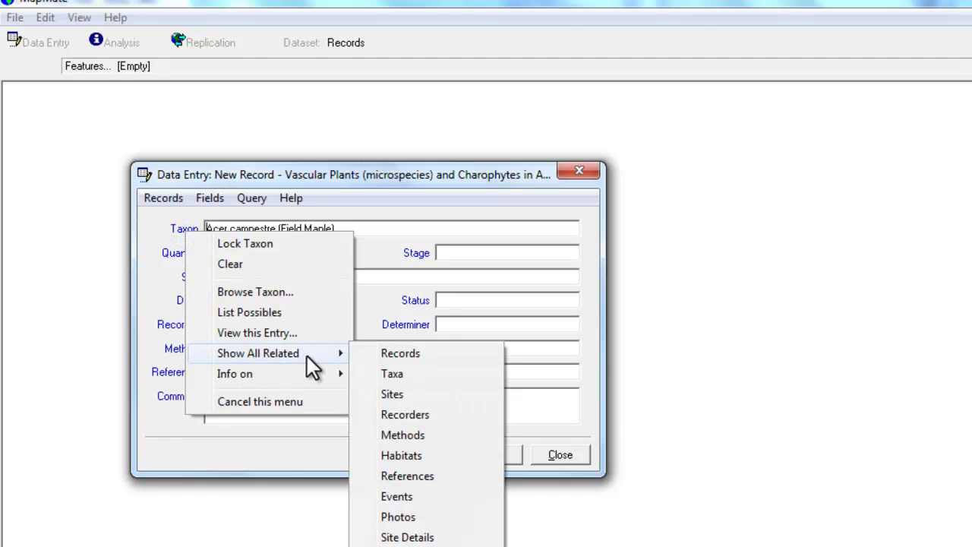
{"action": "left_click", "coordinate": [424, 393]}
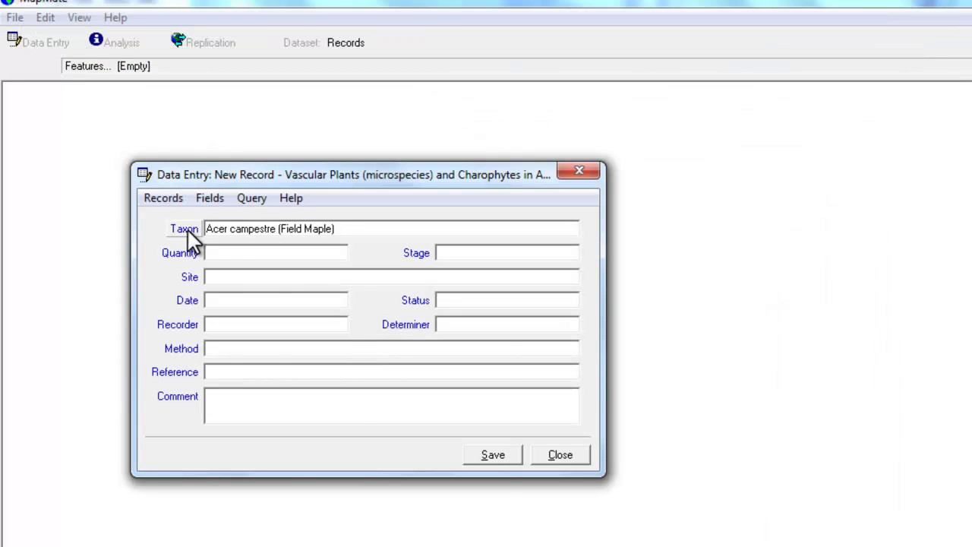
View the First Record and Phenology information for the Field Maple taxon.
{"action": "right_click", "coordinate": [187, 228]}
{"action": "mouse_move", "coordinate": [287, 351]}
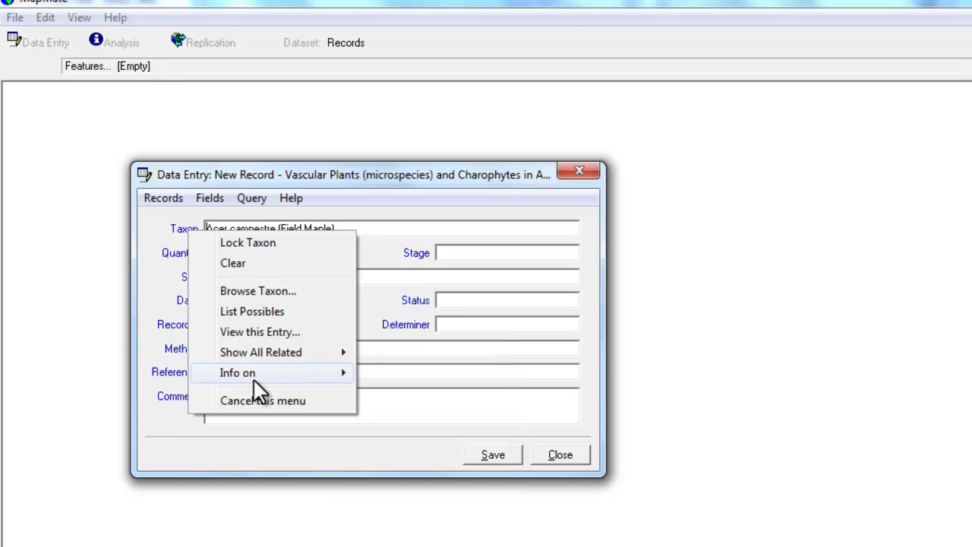
{"action": "mouse_move", "coordinate": [239, 379]}
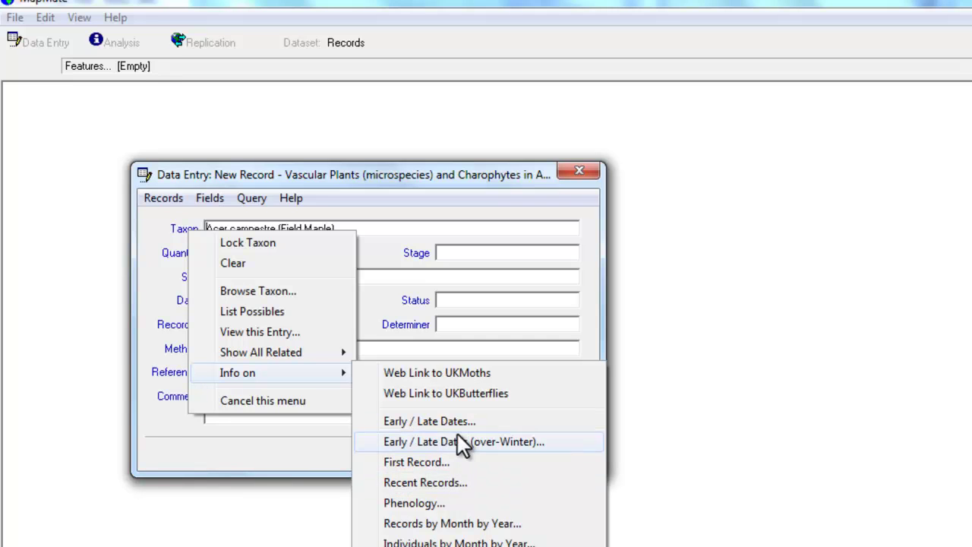
{"action": "left_click", "coordinate": [449, 463]}
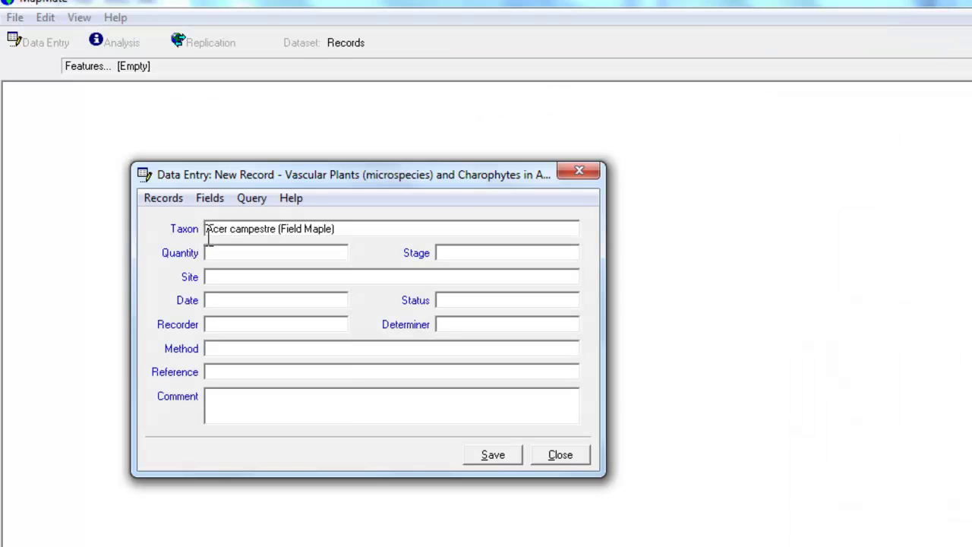
{"action": "right_click", "coordinate": [184, 231]}
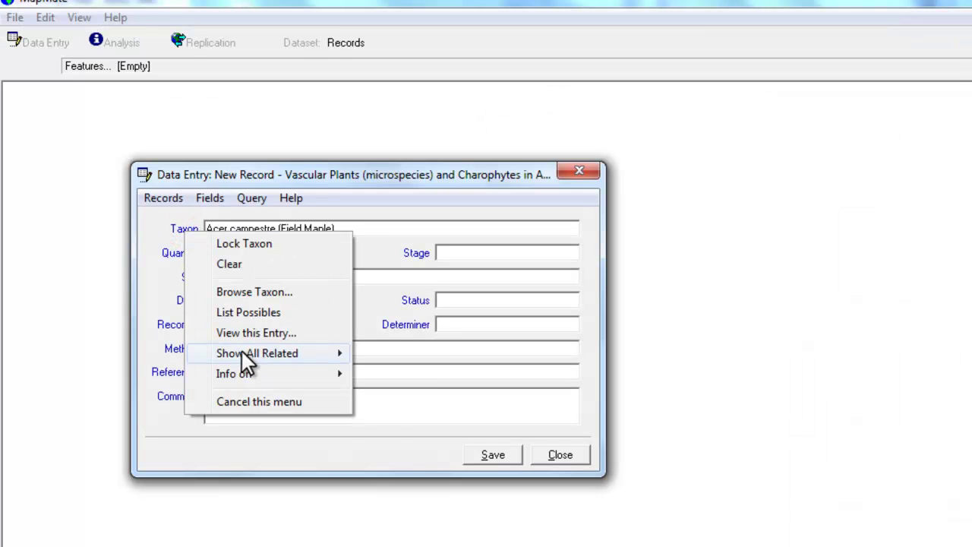
{"action": "mouse_move", "coordinate": [252, 373]}
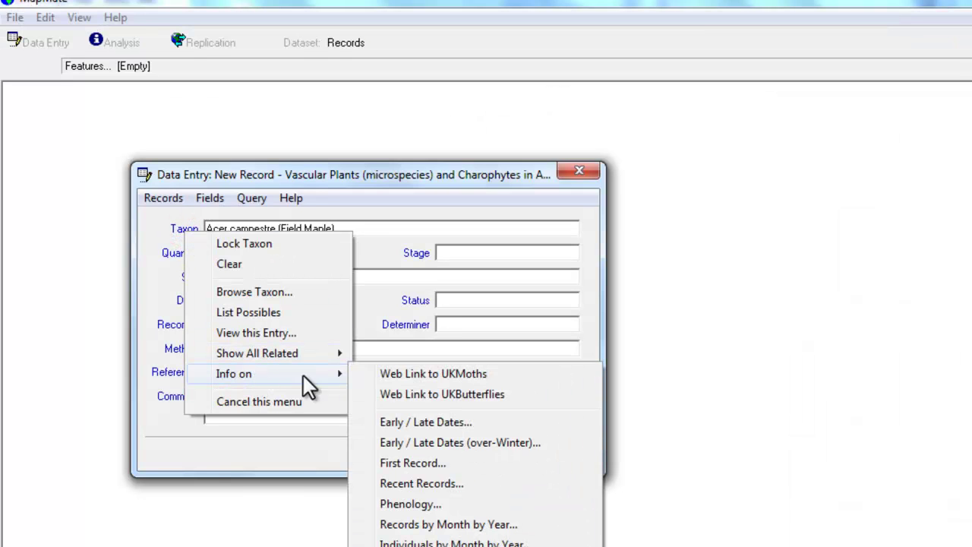
{"action": "left_click", "coordinate": [430, 507]}
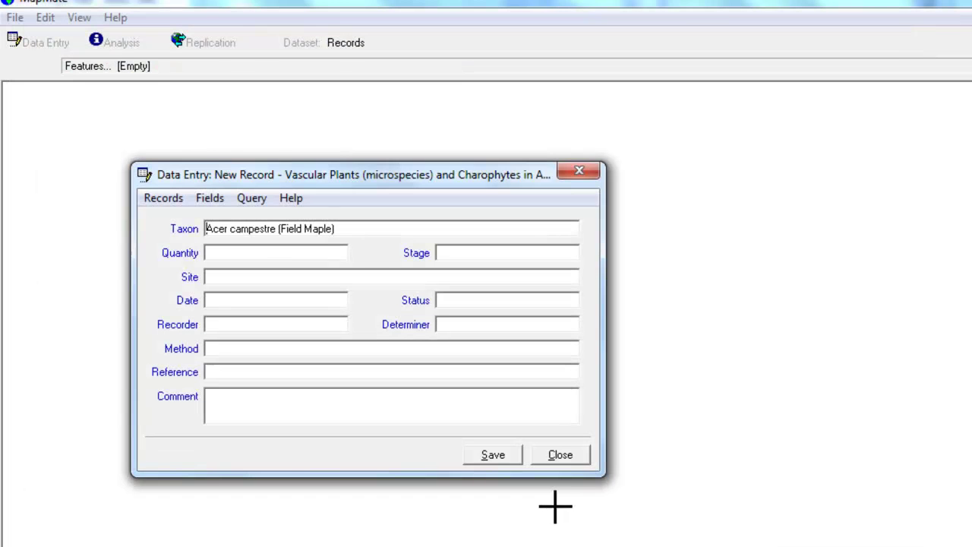
{"action": "right_click", "coordinate": [186, 229]}
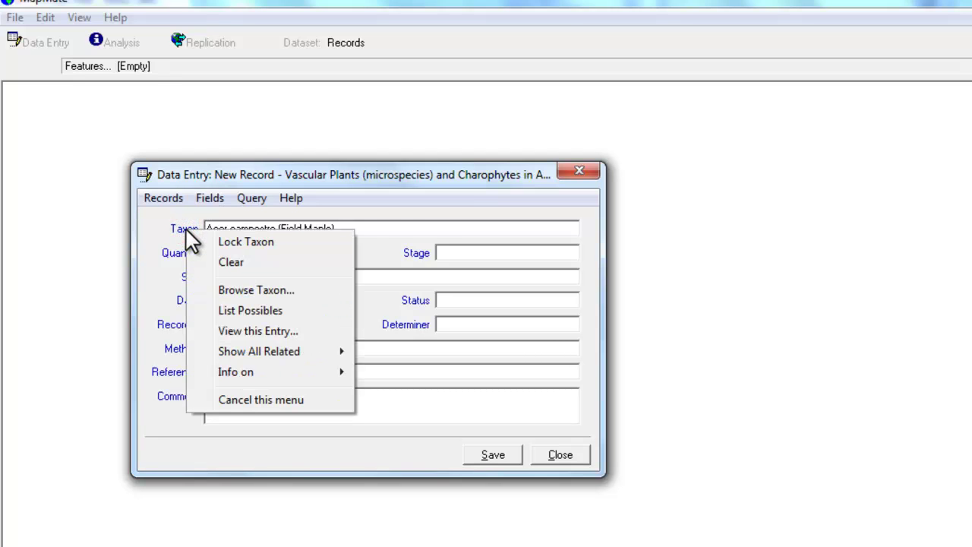
{"action": "left_click", "coordinate": [406, 228]}
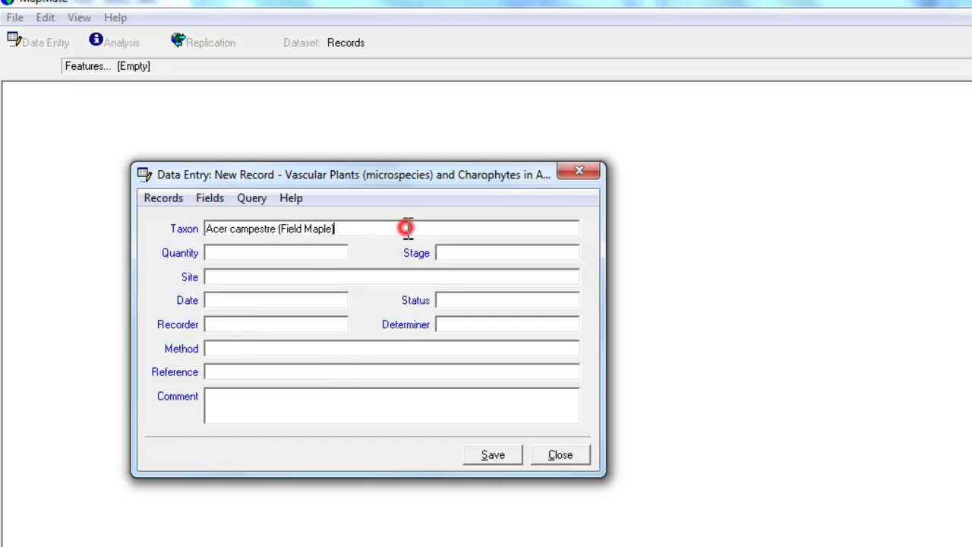
Fill in the Recorder field by looking up the recorder's surname.
{"action": "left_click", "coordinate": [235, 326]}
{"action": "type", "text": "harvey"}
{"action": "key", "text": "Return"}
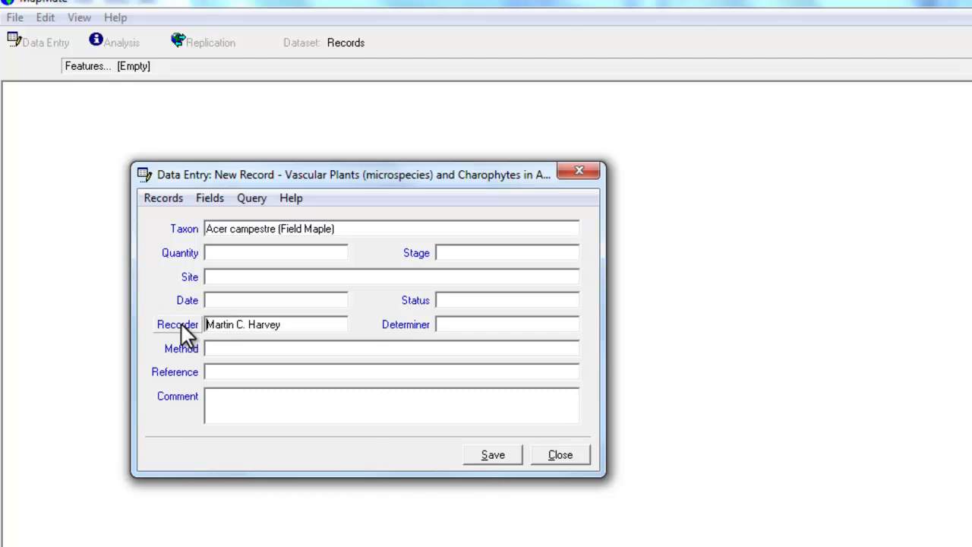
List all taxa related to the recorder entered in the record.
{"action": "left_click", "coordinate": [181, 324]}
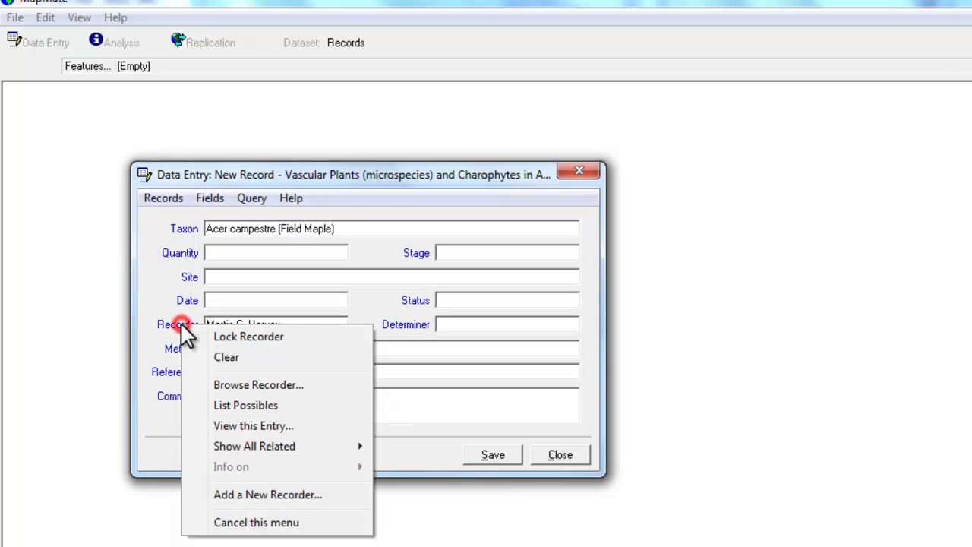
{"action": "mouse_move", "coordinate": [282, 445]}
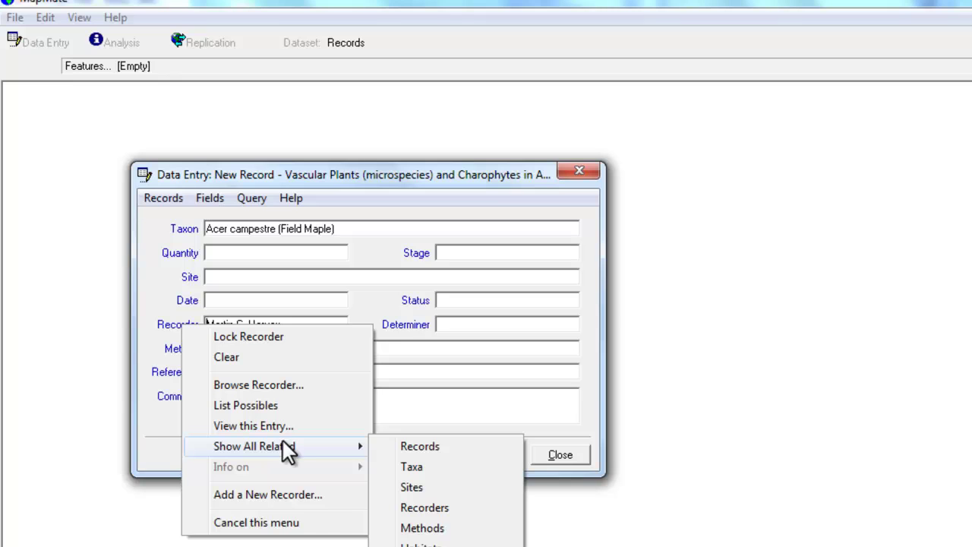
{"action": "left_click", "coordinate": [440, 467]}
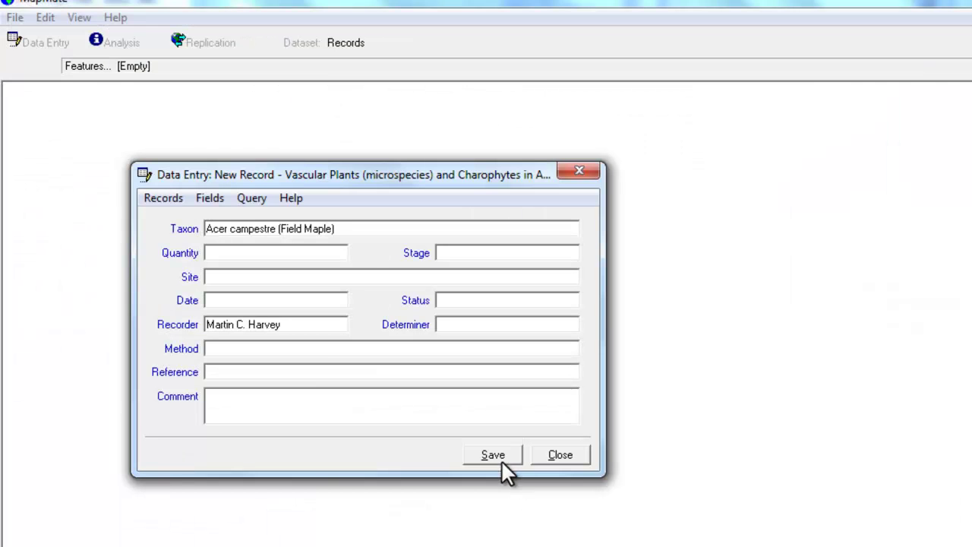
{"action": "right_click", "coordinate": [187, 323]}
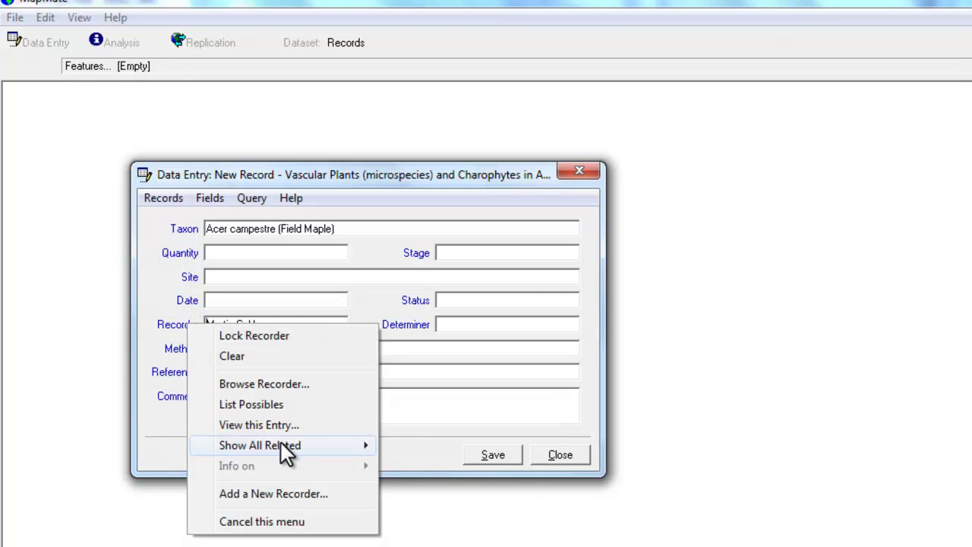
{"action": "mouse_move", "coordinate": [281, 445]}
Set the record's Stage to Seed from the list of available stages.
{"action": "left_click", "coordinate": [464, 254]}
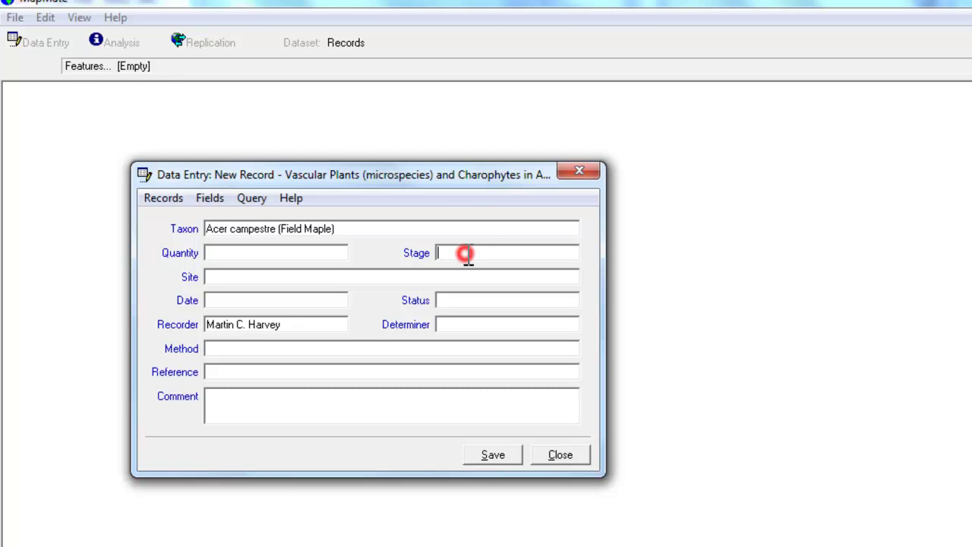
{"action": "type", "text": "seed"}
{"action": "key", "text": "Return"}
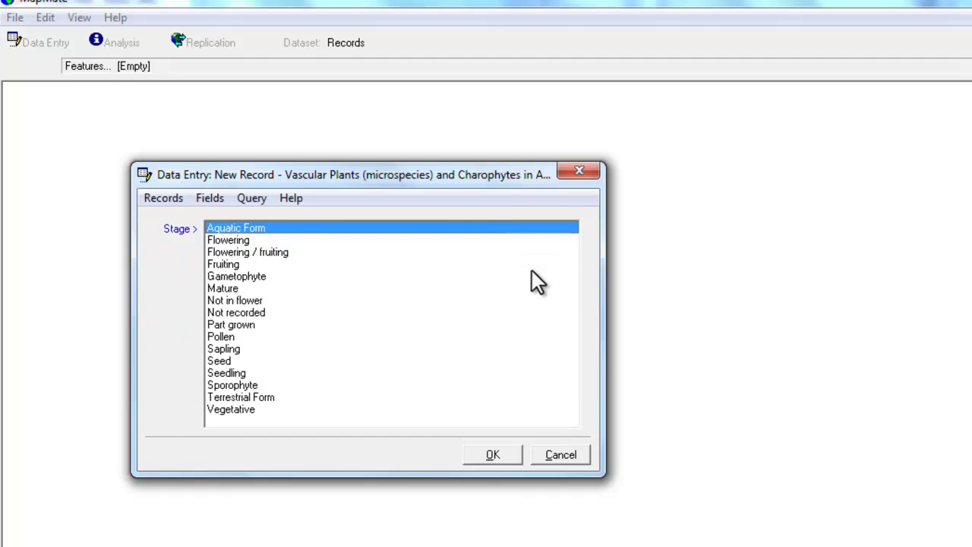
{"action": "left_click", "coordinate": [222, 362]}
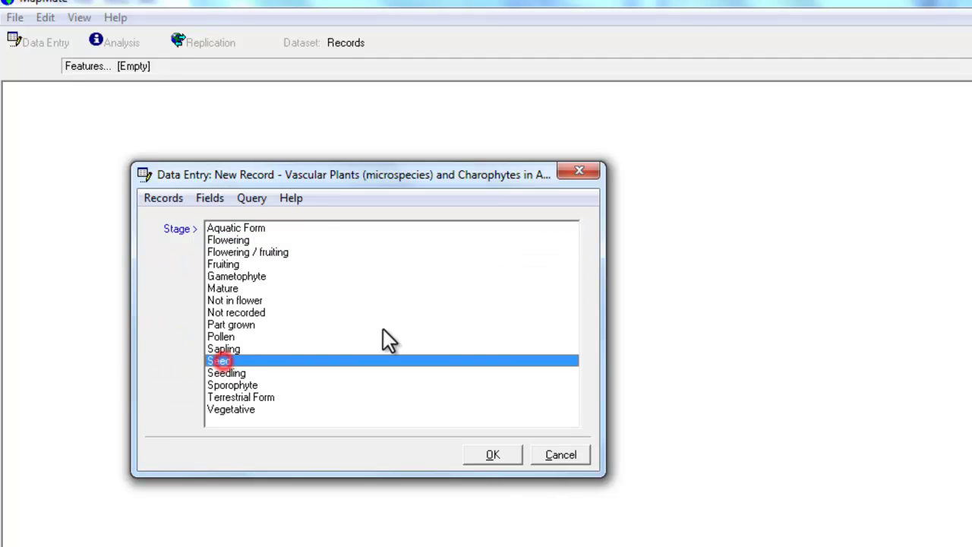
{"action": "left_click", "coordinate": [501, 453]}
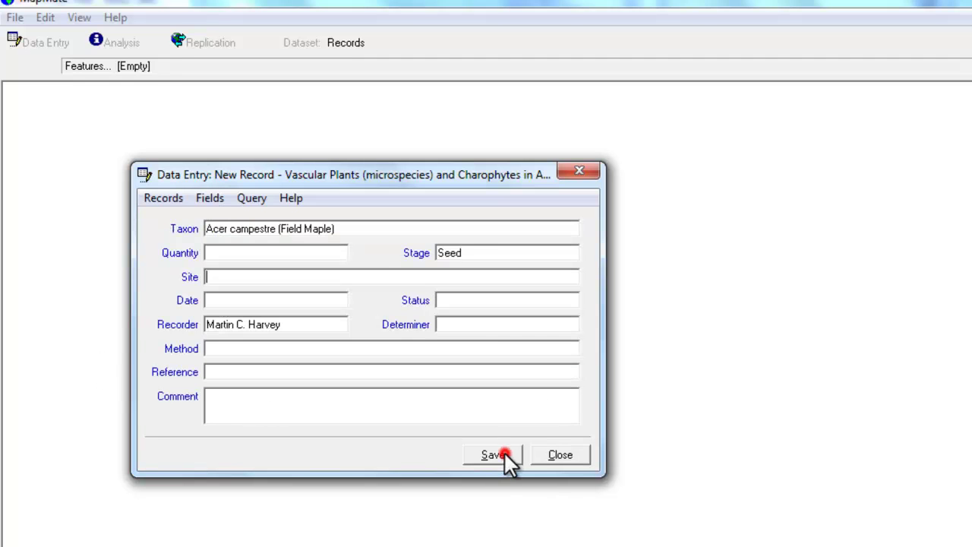
List all records related to the Seed stage and close the results.
{"action": "right_click", "coordinate": [416, 255]}
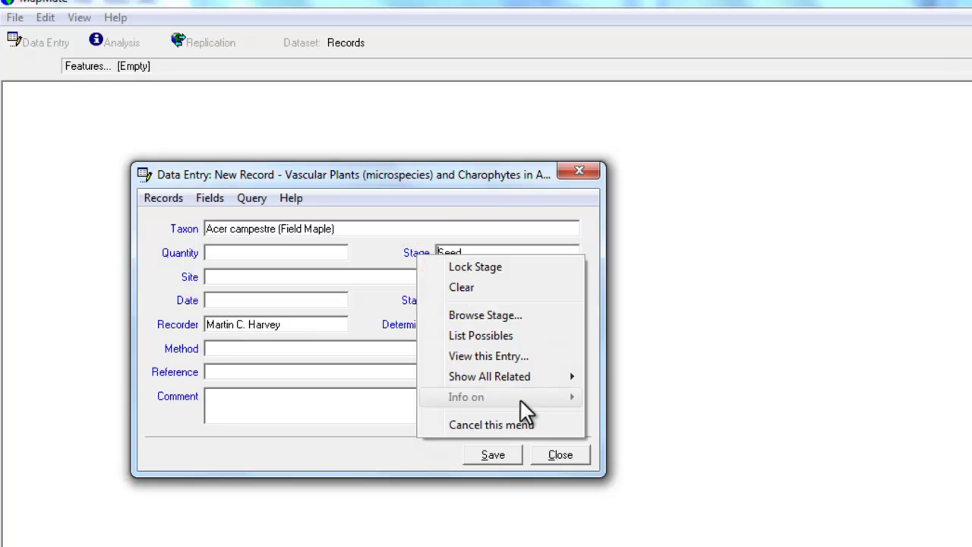
{"action": "mouse_move", "coordinate": [535, 377]}
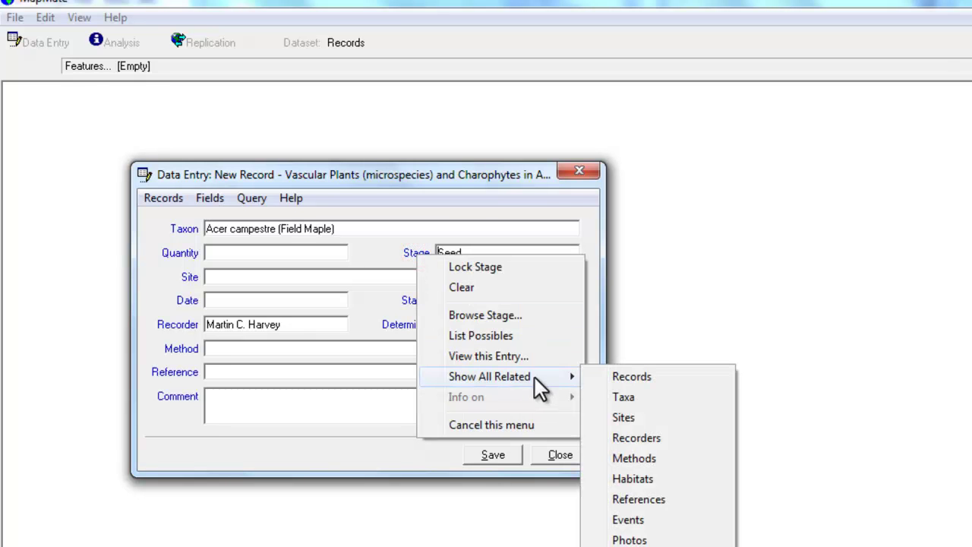
{"action": "left_click", "coordinate": [631, 377]}
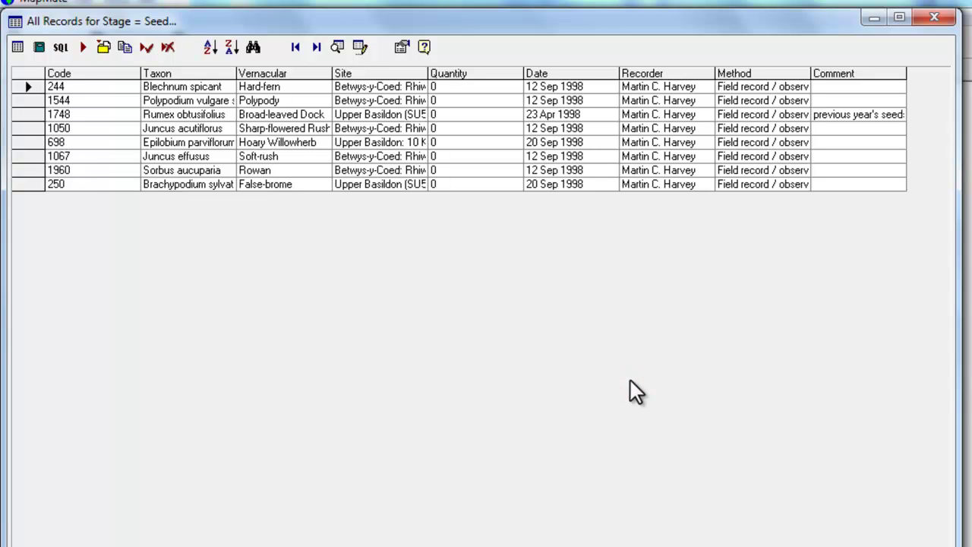
{"action": "left_click", "coordinate": [794, 546]}
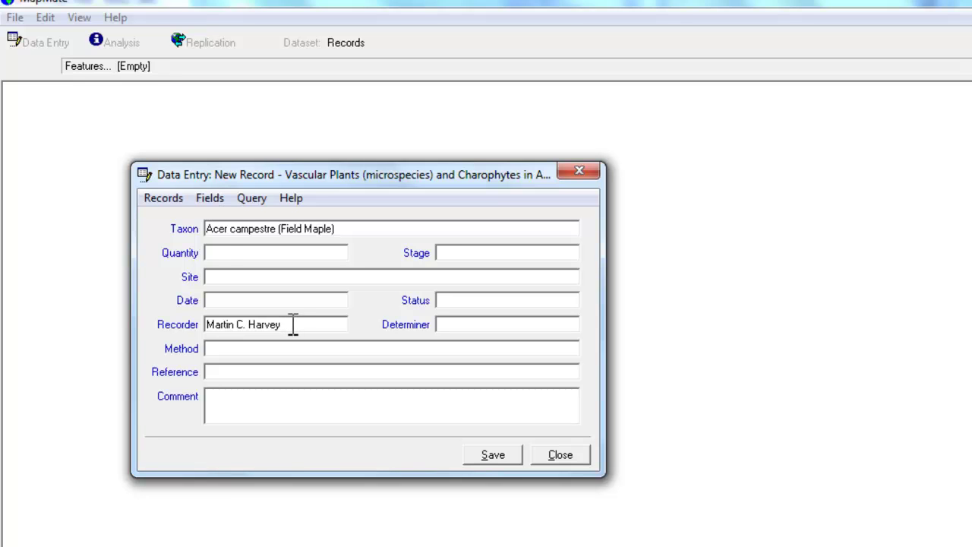
{"action": "right_click", "coordinate": [189, 232]}
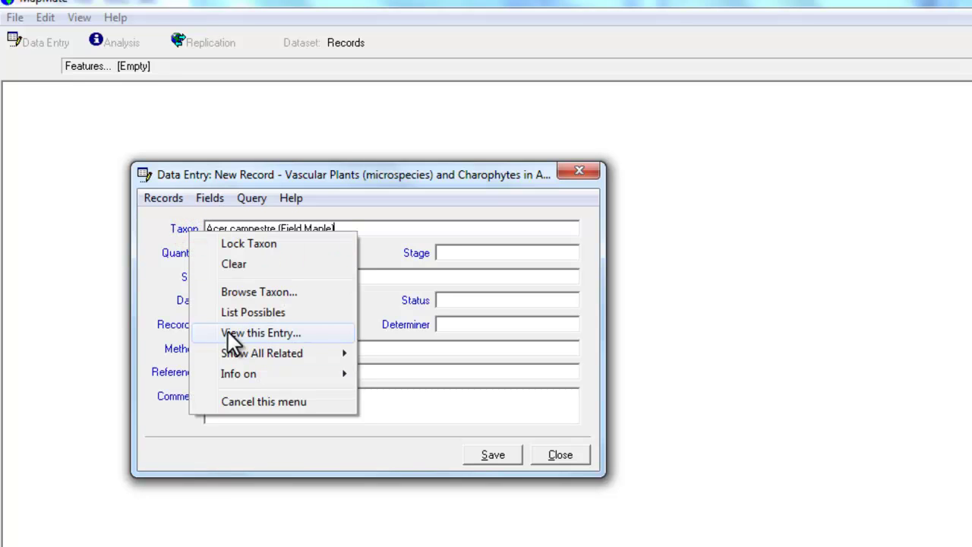
{"action": "left_click", "coordinate": [369, 230]}
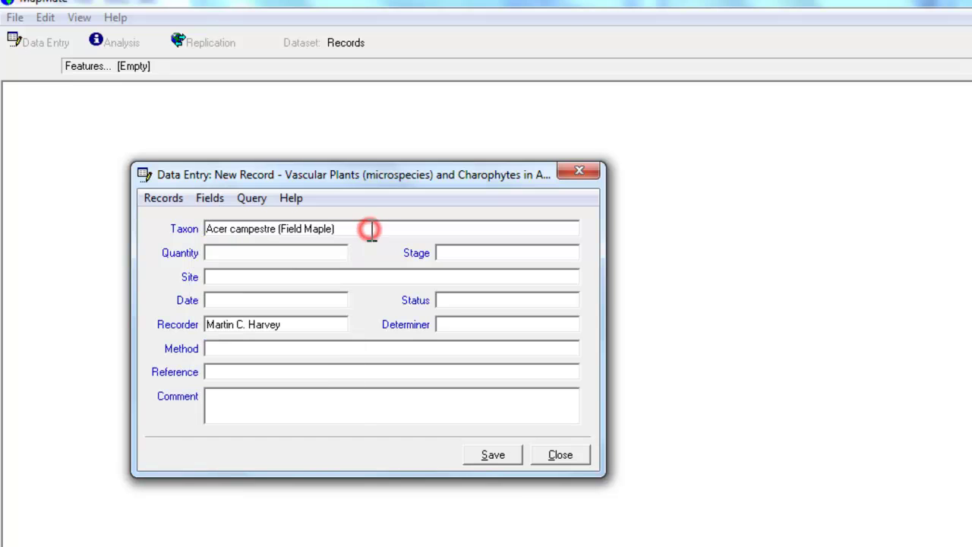
{"action": "left_click", "coordinate": [257, 200]}
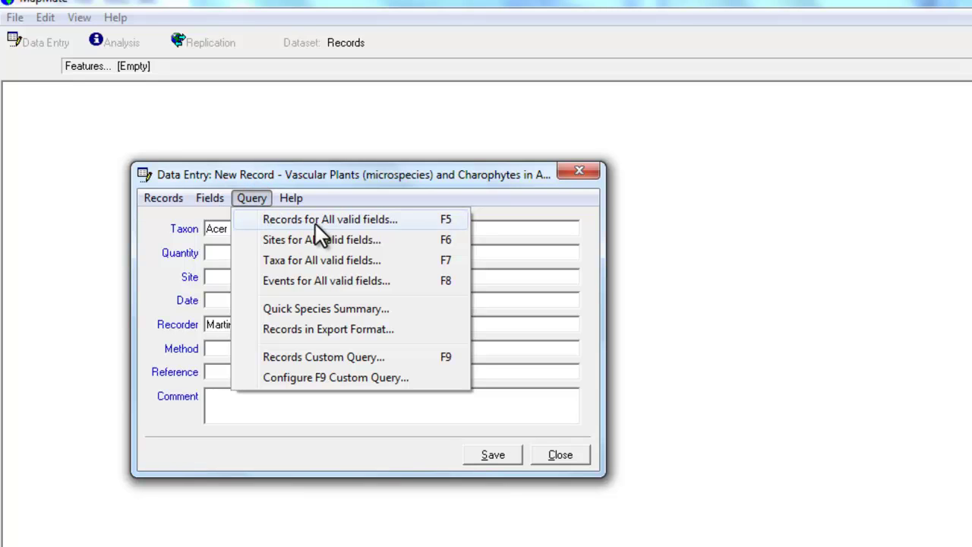
{"action": "left_click", "coordinate": [165, 278]}
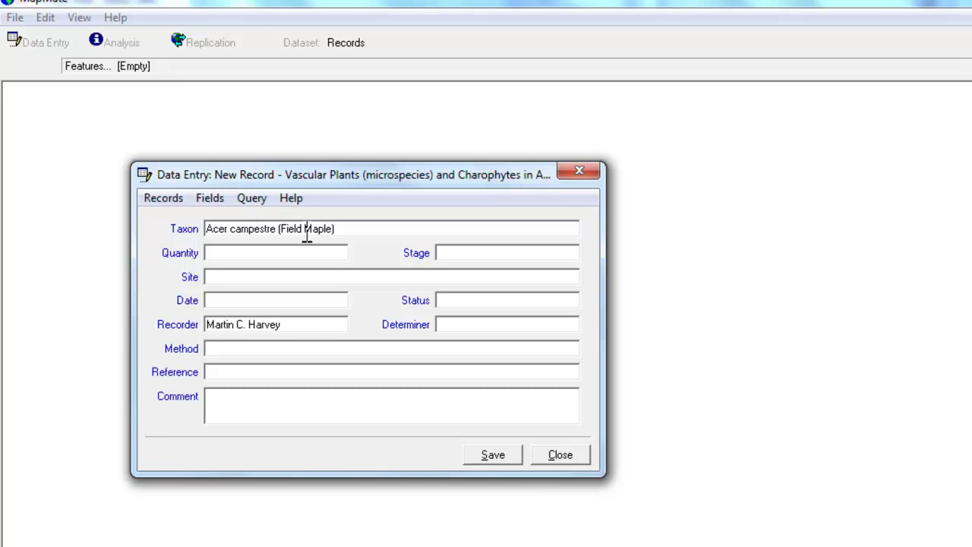
Query the records matching all valid fields, combining the taxon and recorder, and close the results.
{"action": "left_click", "coordinate": [250, 198]}
{"action": "left_click", "coordinate": [294, 220]}
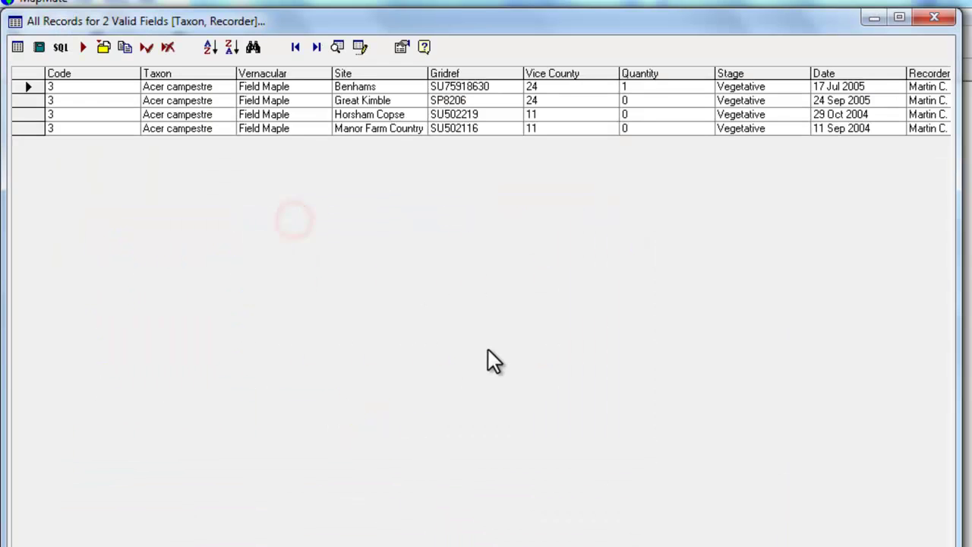
{"action": "key", "text": "Escape"}
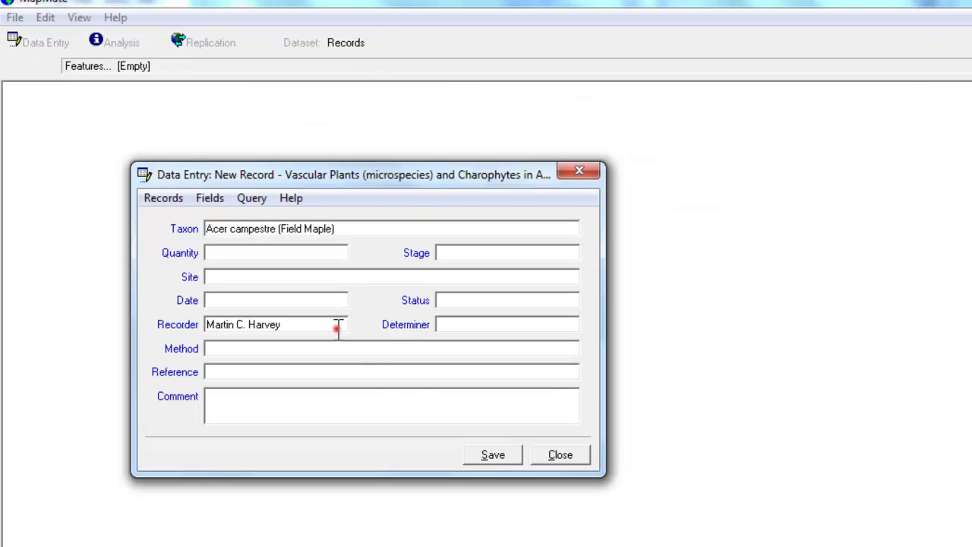
Clear the Recorder field, set the Date to the year 2004, and query the records matching all valid fields.
{"action": "left_click_drag", "start_coordinate": [337, 325], "coordinate": [213, 341]}
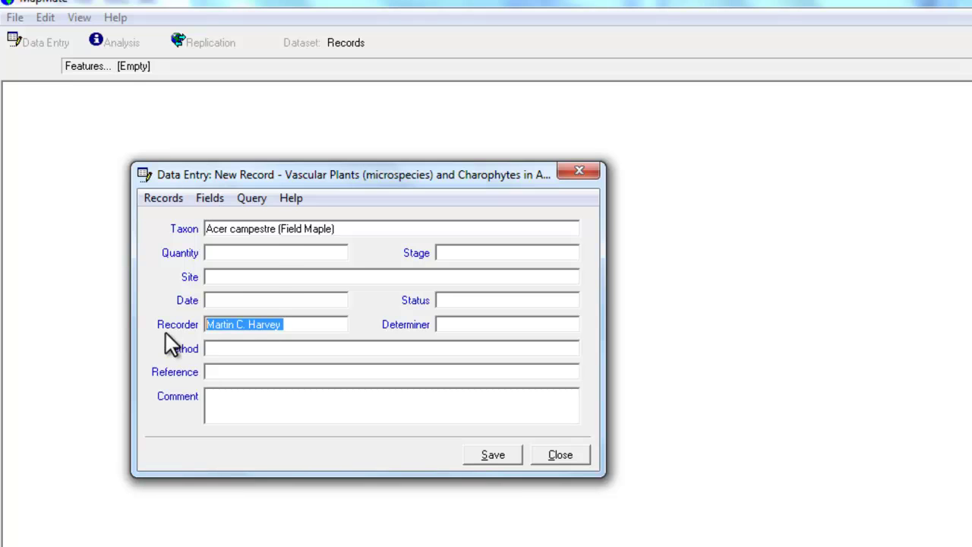
{"action": "key", "text": "Delete"}
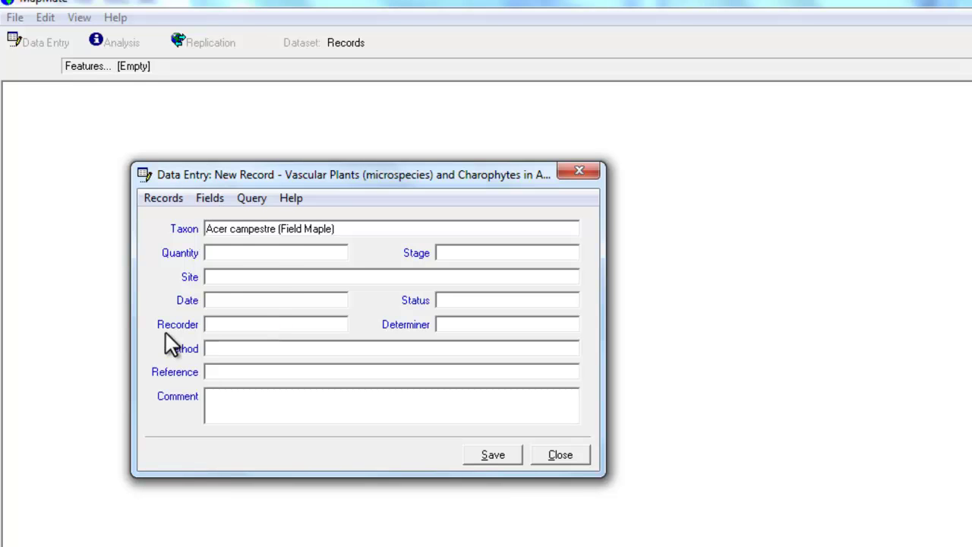
{"action": "left_click", "coordinate": [244, 303]}
{"action": "type", "text": "2004"}
{"action": "key", "text": "Tab"}
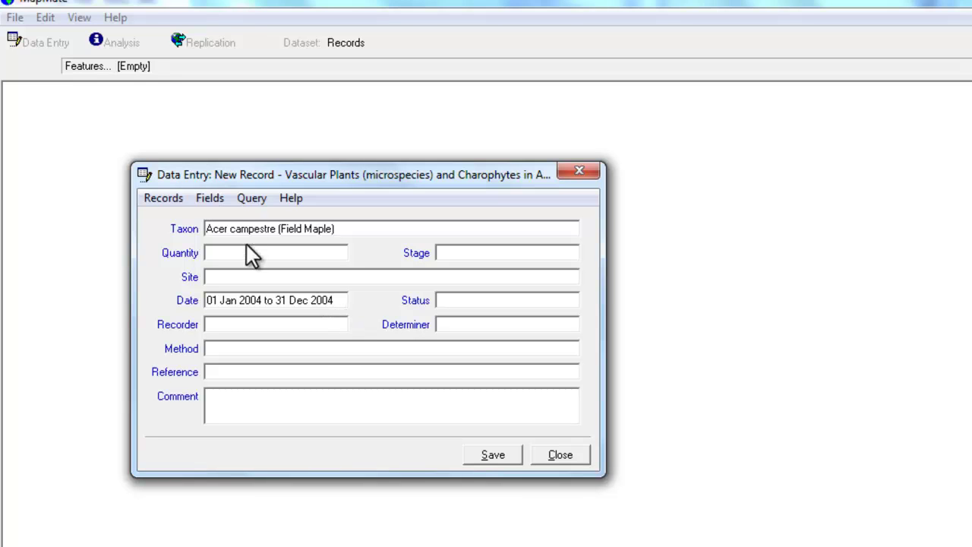
{"action": "left_click", "coordinate": [257, 198]}
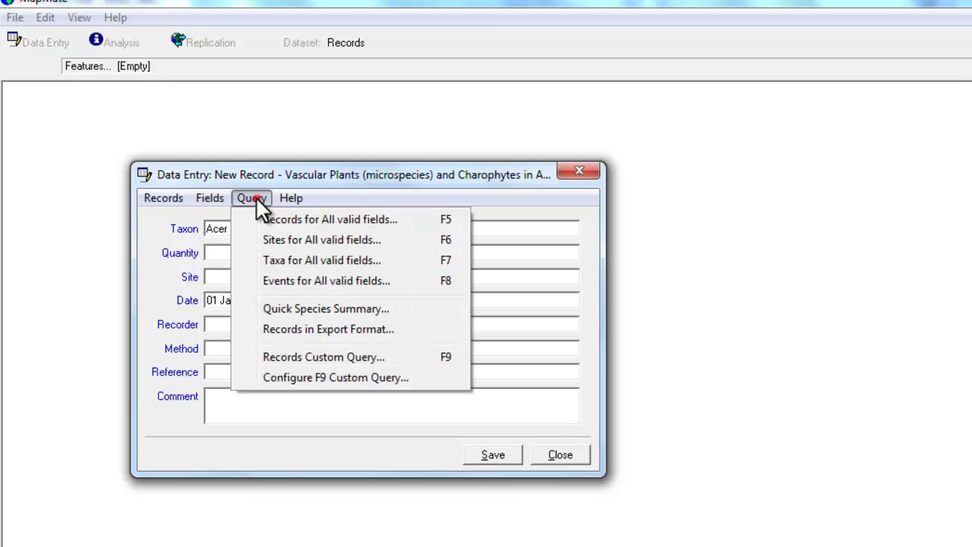
{"action": "left_click", "coordinate": [294, 220]}
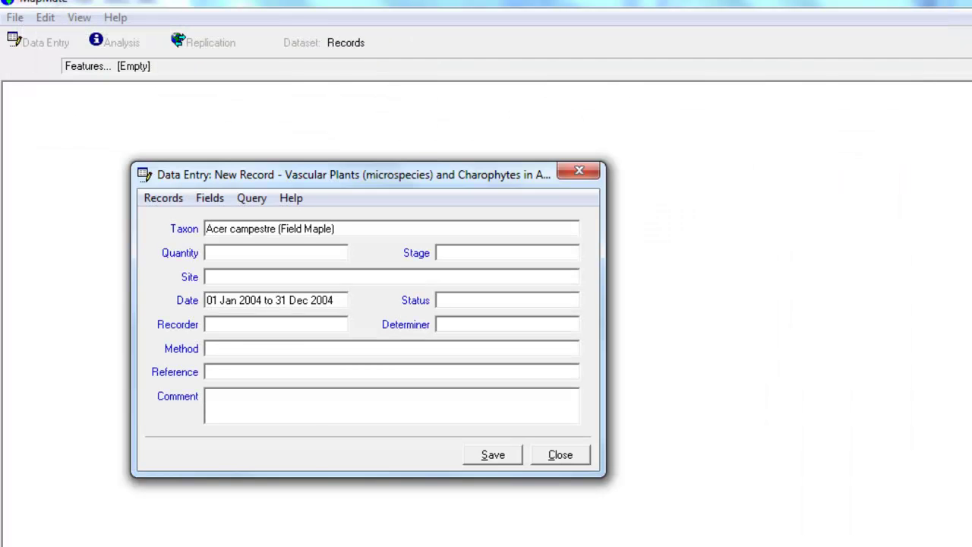
Fill in the Recorder field by looking up the recorder's surname and choosing the matching person.
{"action": "left_click", "coordinate": [227, 326]}
{"action": "type", "text": "harvey"}
{"action": "key", "text": "Return"}
{"action": "double_click", "coordinate": [353, 236]}
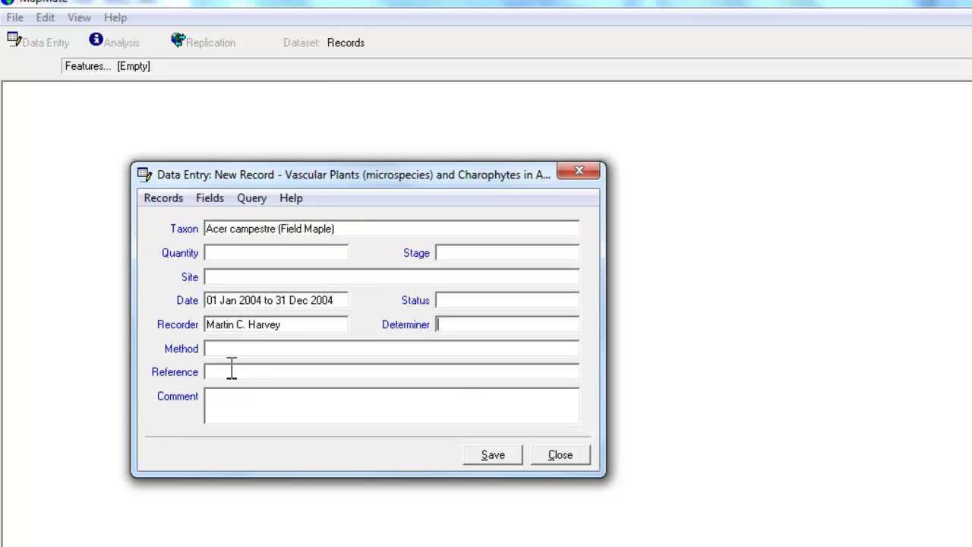
Query the records and the sites matching all valid fields, combining taxon, date and recorder.
{"action": "left_click", "coordinate": [251, 198]}
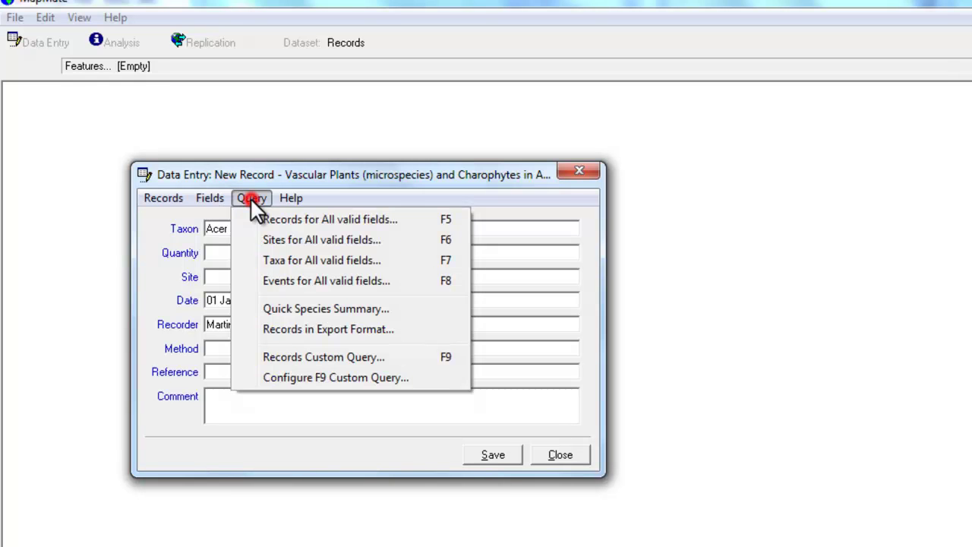
{"action": "left_click", "coordinate": [299, 220]}
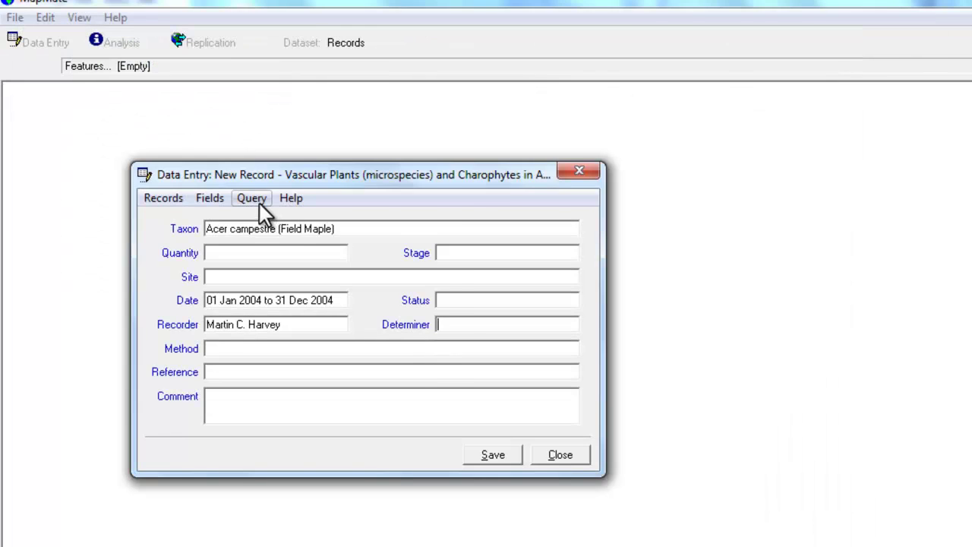
{"action": "left_click", "coordinate": [260, 204]}
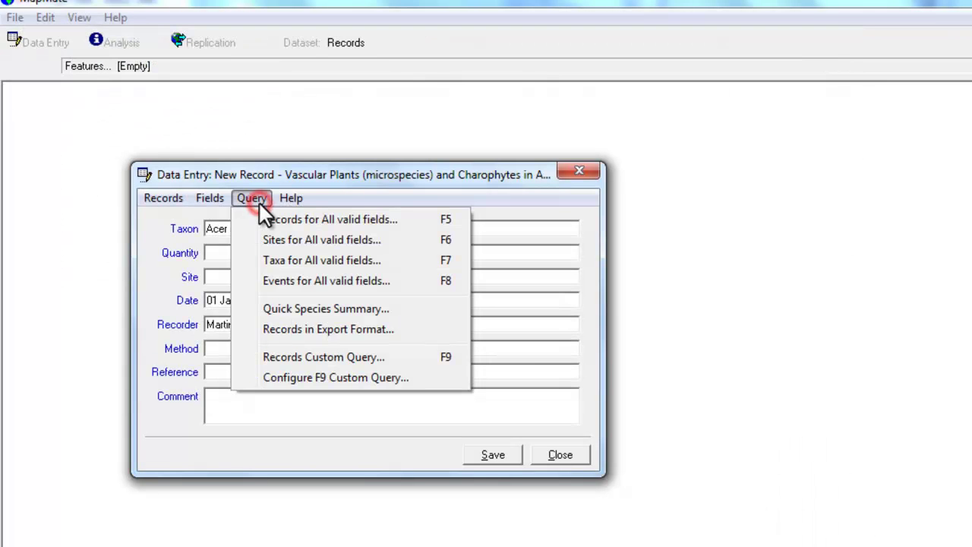
{"action": "left_click", "coordinate": [322, 240]}
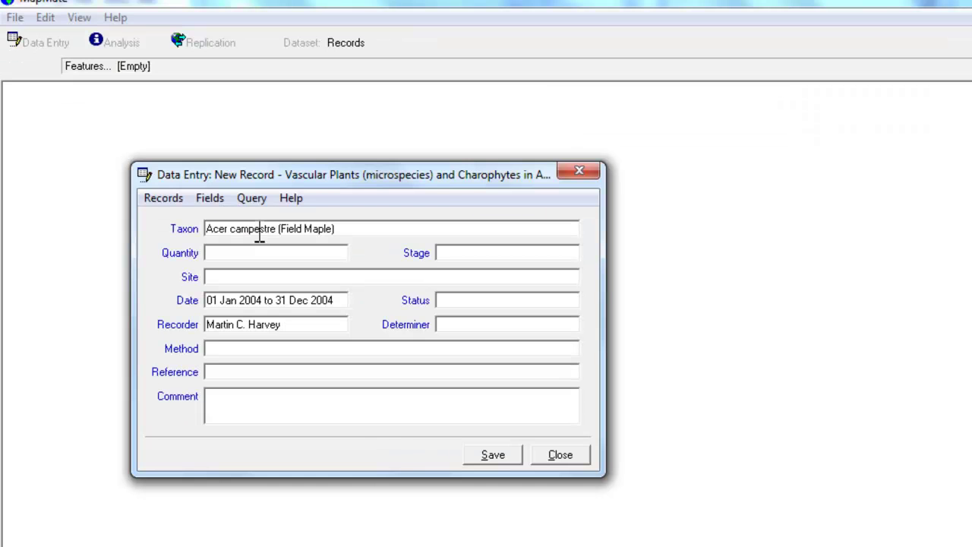
Clear the Taxon field and list the sites and the taxa matching the remaining date and recorder.
{"action": "key", "text": "Delete"}
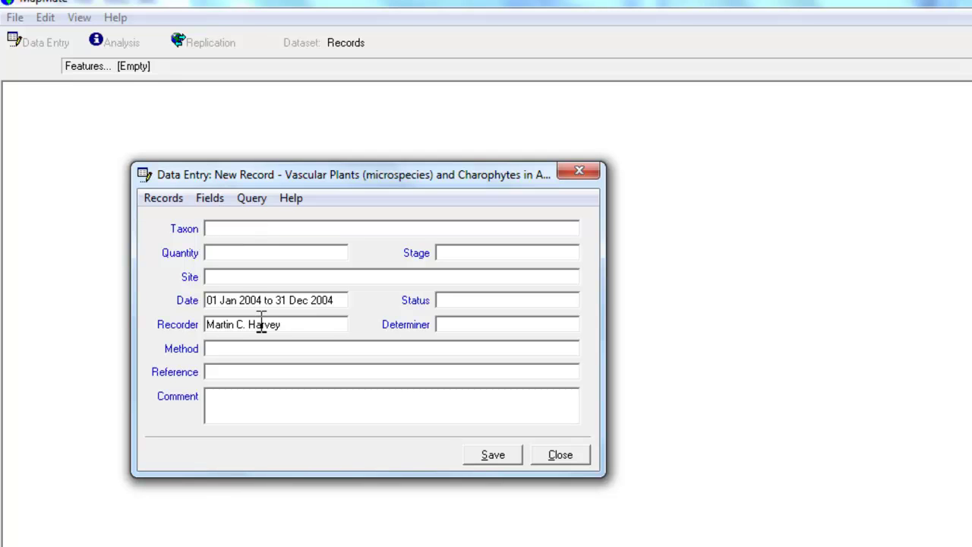
{"action": "left_click", "coordinate": [259, 202]}
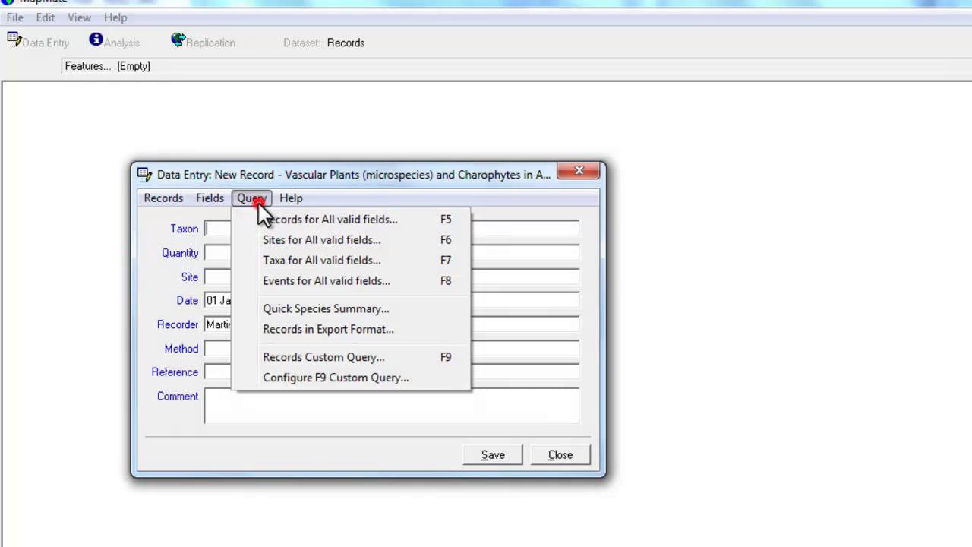
{"action": "left_click", "coordinate": [309, 241]}
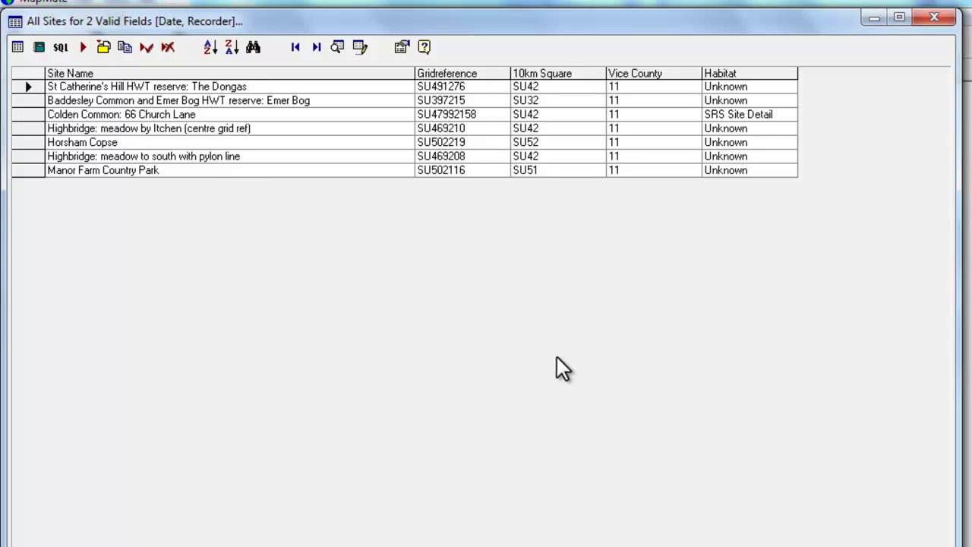
{"action": "left_click", "coordinate": [905, 544]}
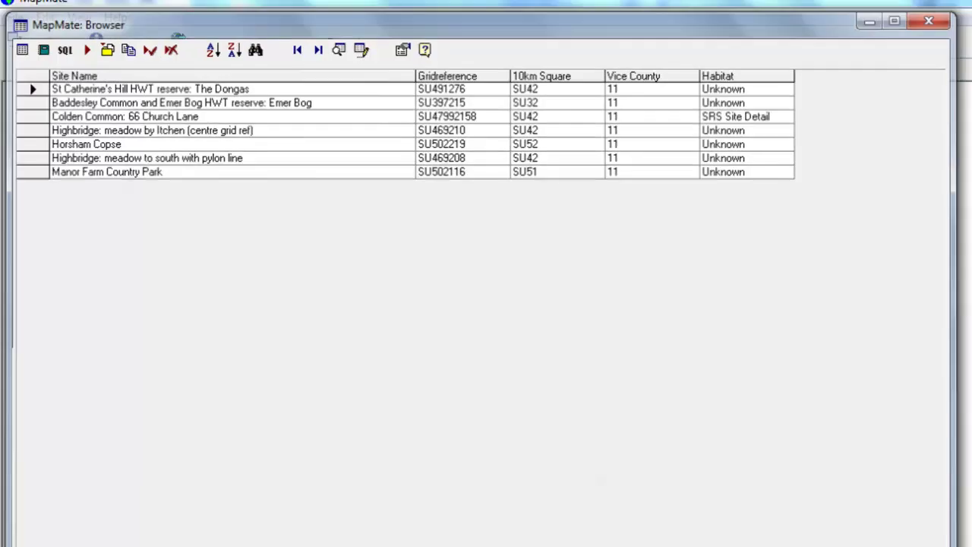
{"action": "left_click", "coordinate": [252, 198]}
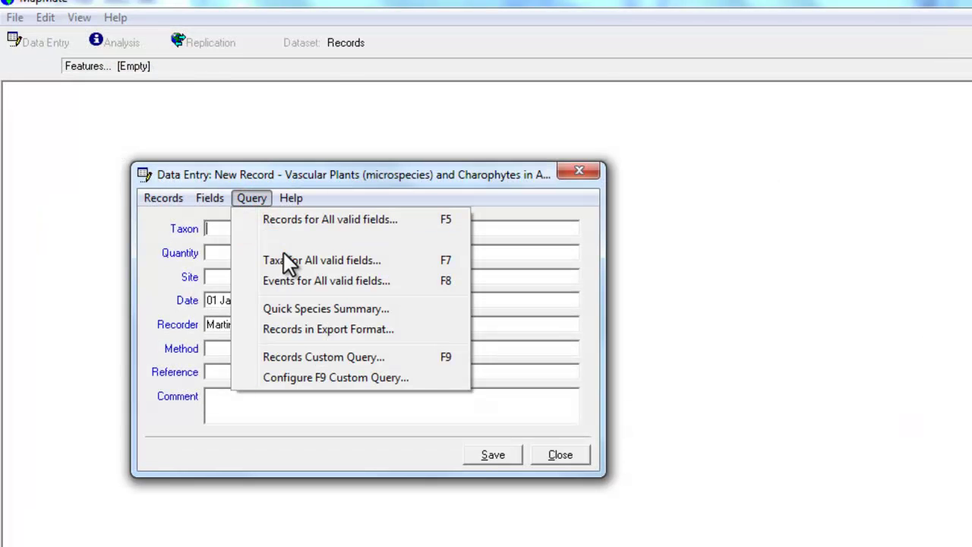
{"action": "left_click", "coordinate": [358, 265]}
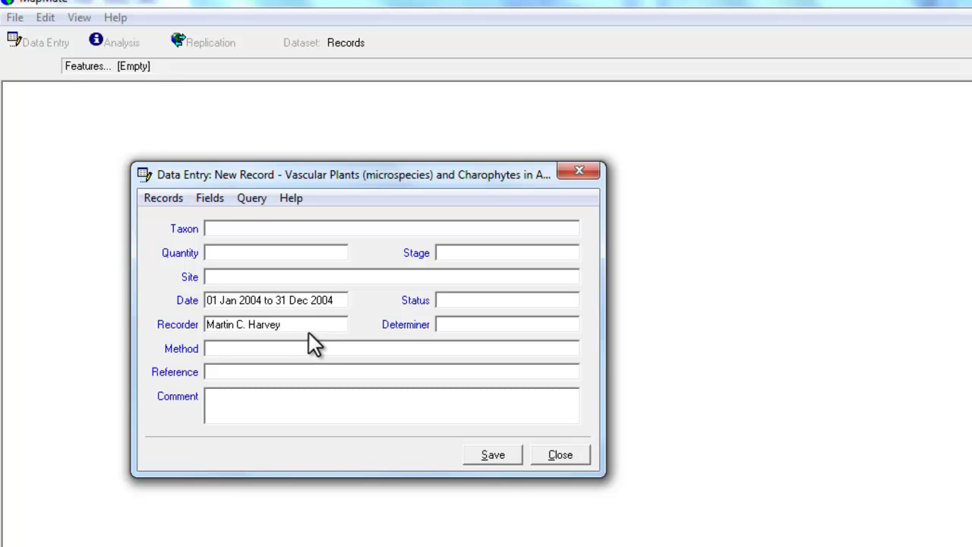
On an empty record, set the Site to "Highbridge: meadow by Itchen (centre grid ref)" and the Date to 14 Apr 2004.
{"action": "left_click", "coordinate": [274, 278]}
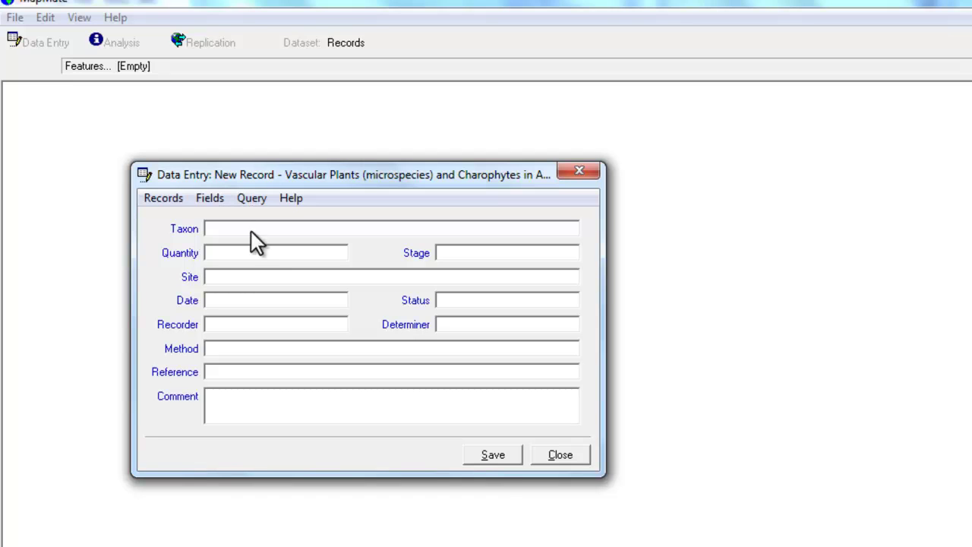
{"action": "type", "text": "Highbridge: meadow by Itchen (centre grid ref)"}
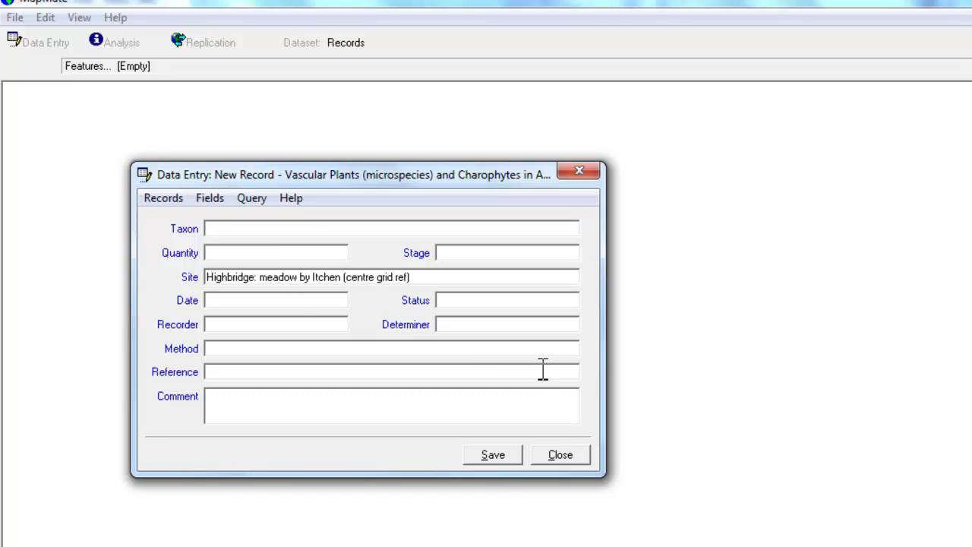
{"action": "key", "text": "Tab"}
{"action": "type", "text": "14 4"}
{"action": "type", "text": " 2004"}
{"action": "key", "text": "Tab"}
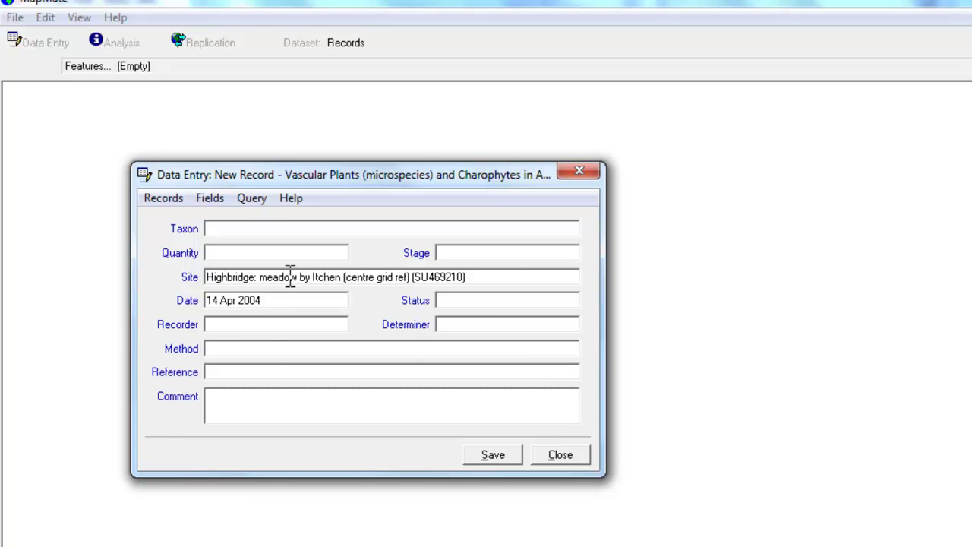
Run the Quick Species Summary for the entered site and date, and copy all of its rows.
{"action": "left_click", "coordinate": [251, 199]}
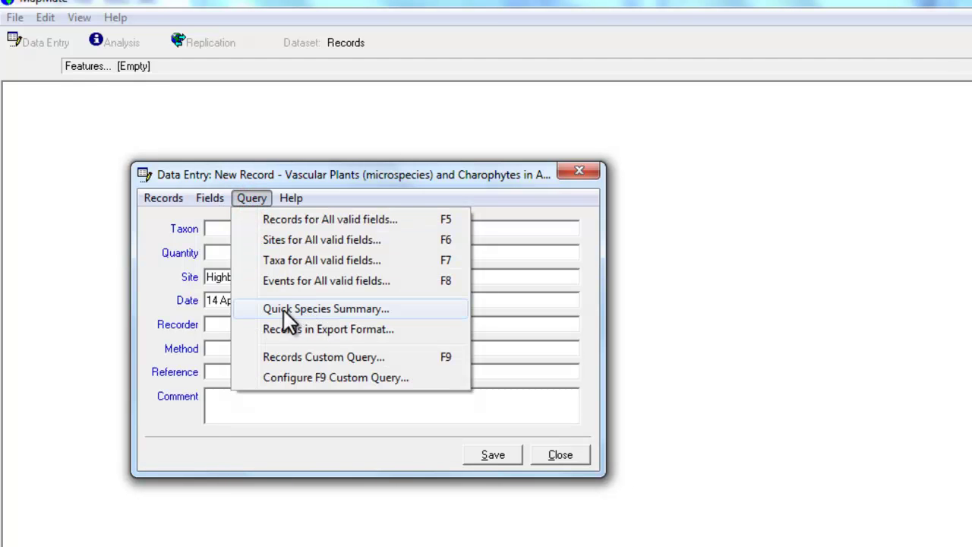
{"action": "left_click", "coordinate": [343, 313]}
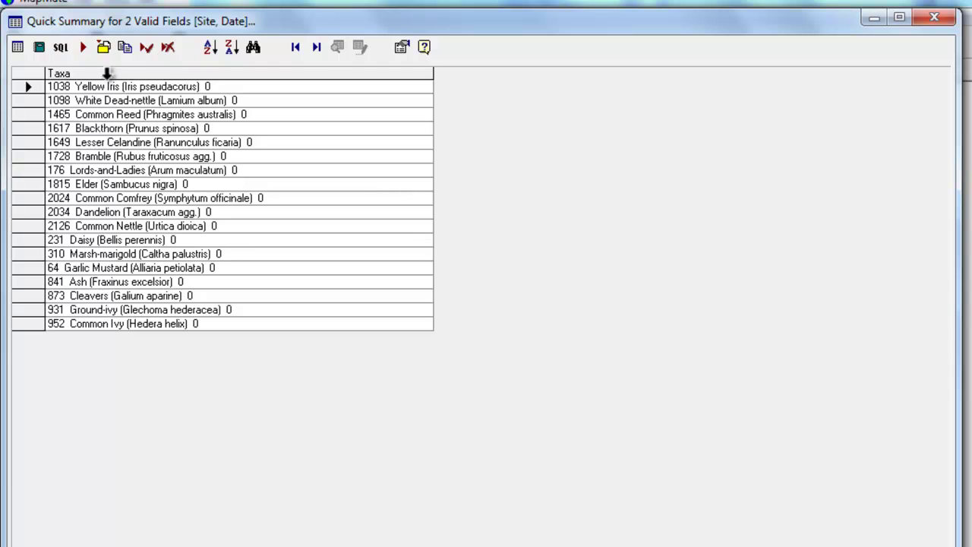
{"action": "left_click", "coordinate": [145, 48]}
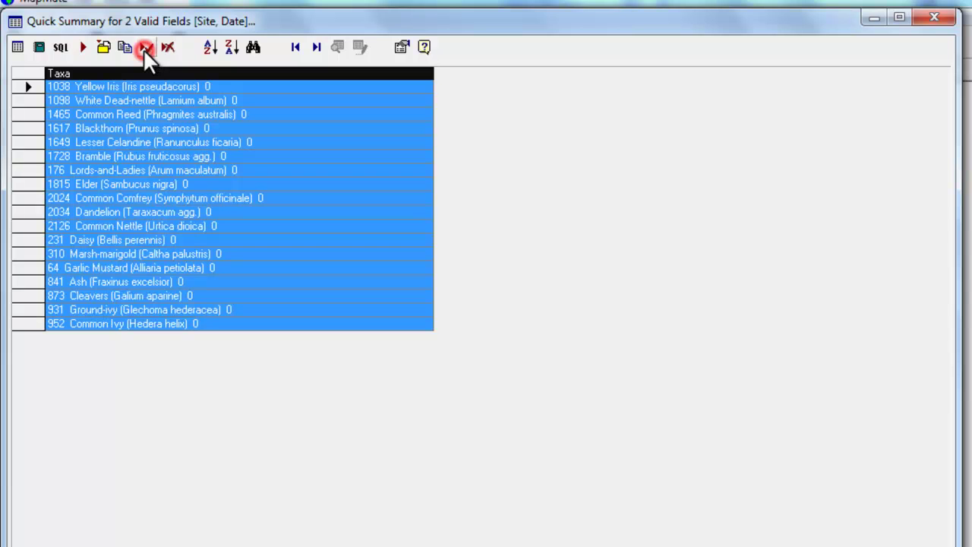
{"action": "left_click", "coordinate": [126, 49]}
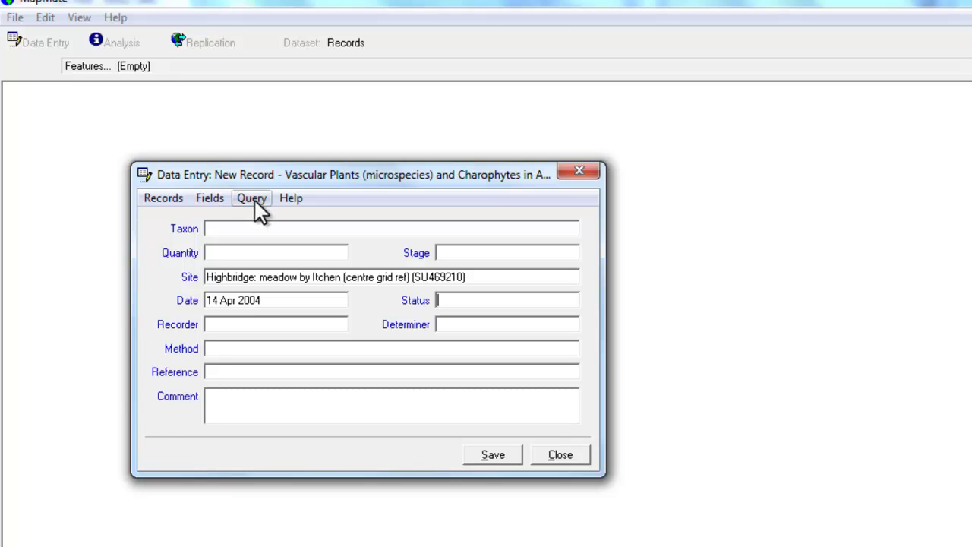
{"action": "right_click", "coordinate": [185, 279]}
{"action": "mouse_move", "coordinate": [305, 403]}
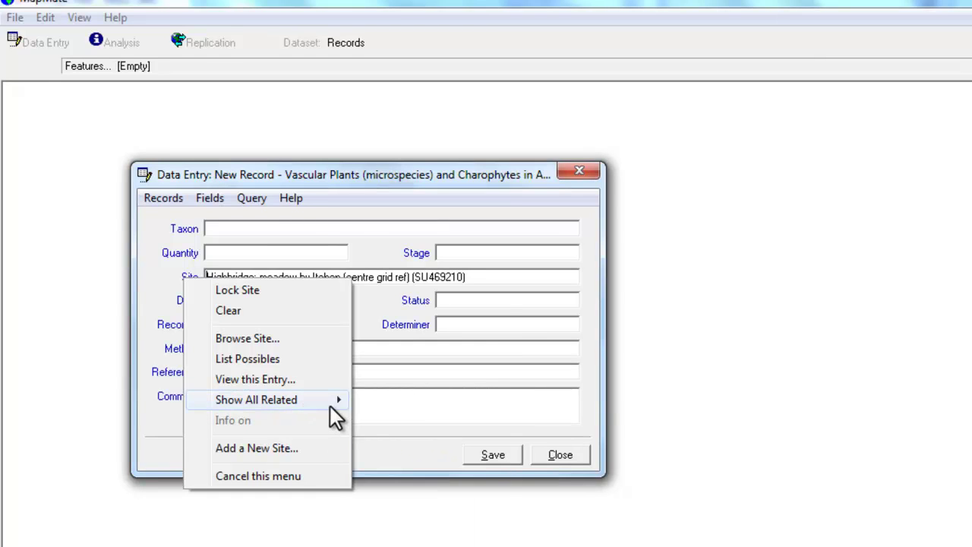
{"action": "left_click", "coordinate": [480, 277]}
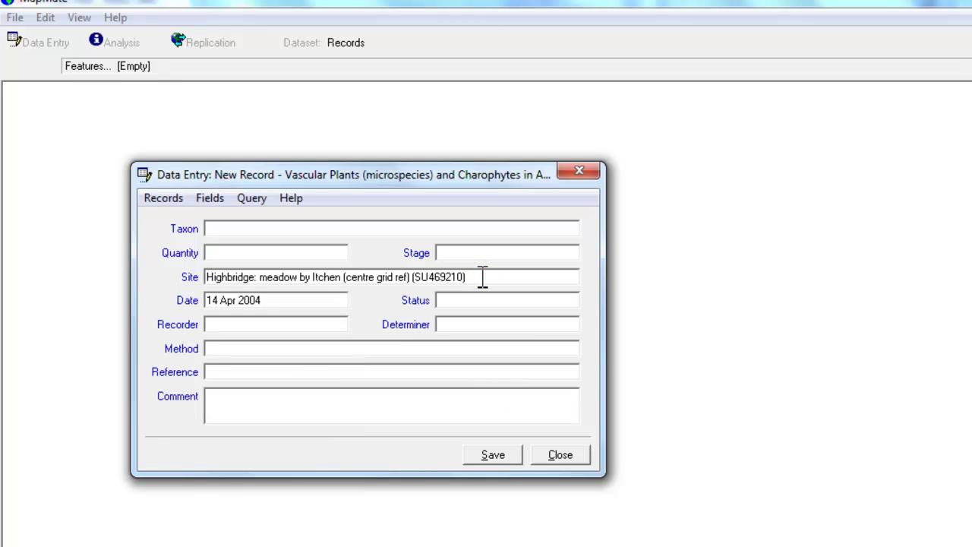